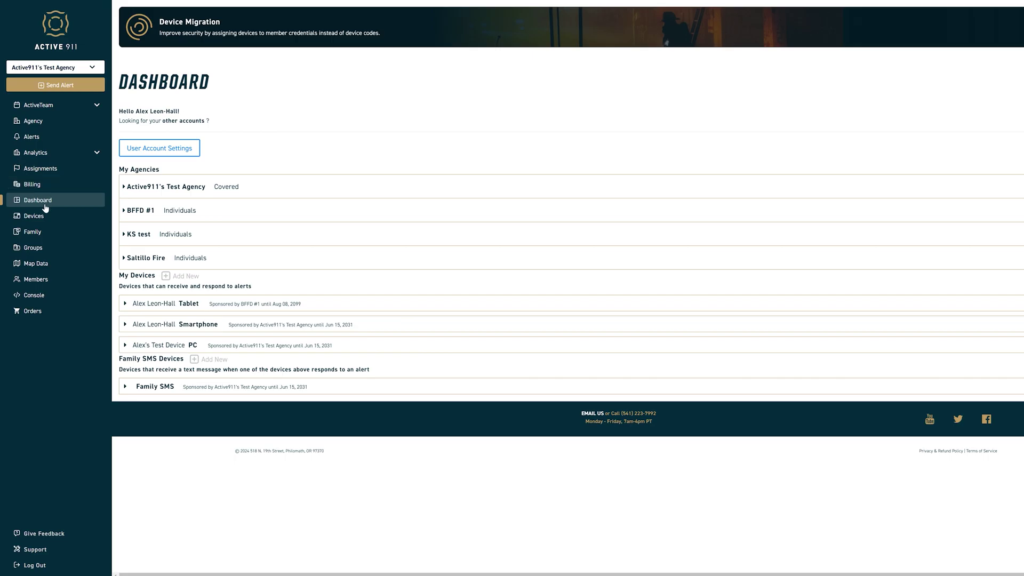
- Go to the agency's Devices list and begin adding a new phone or tablet
left_click(38, 217)
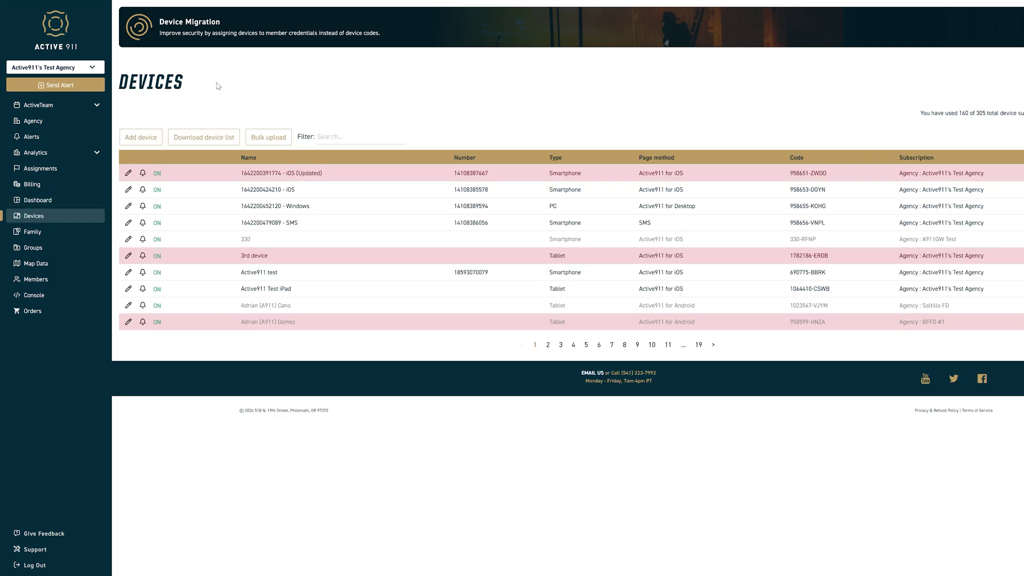
left_click(141, 137)
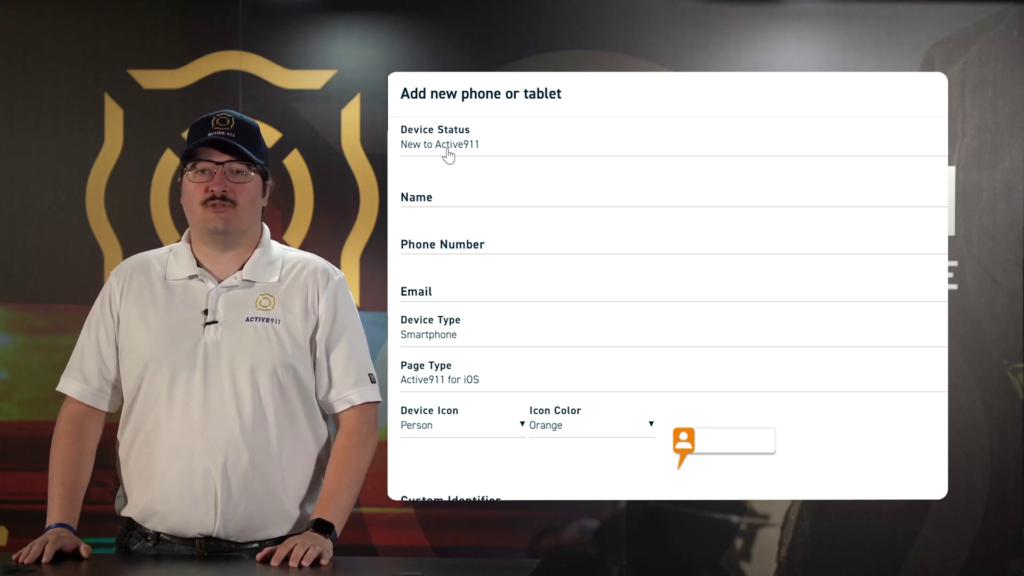
left_click(448, 145)
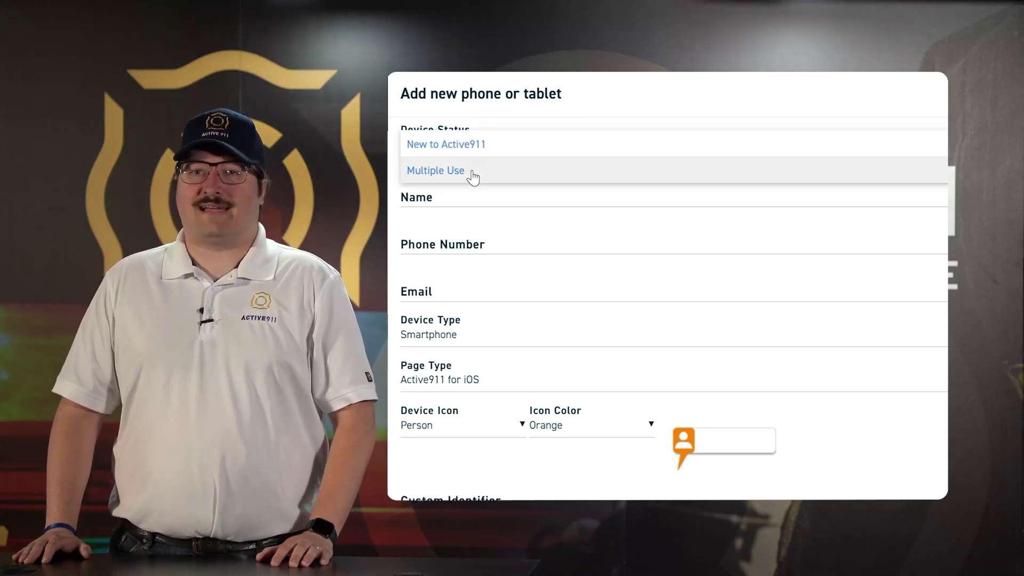
left_click(468, 144)
left_click(464, 197)
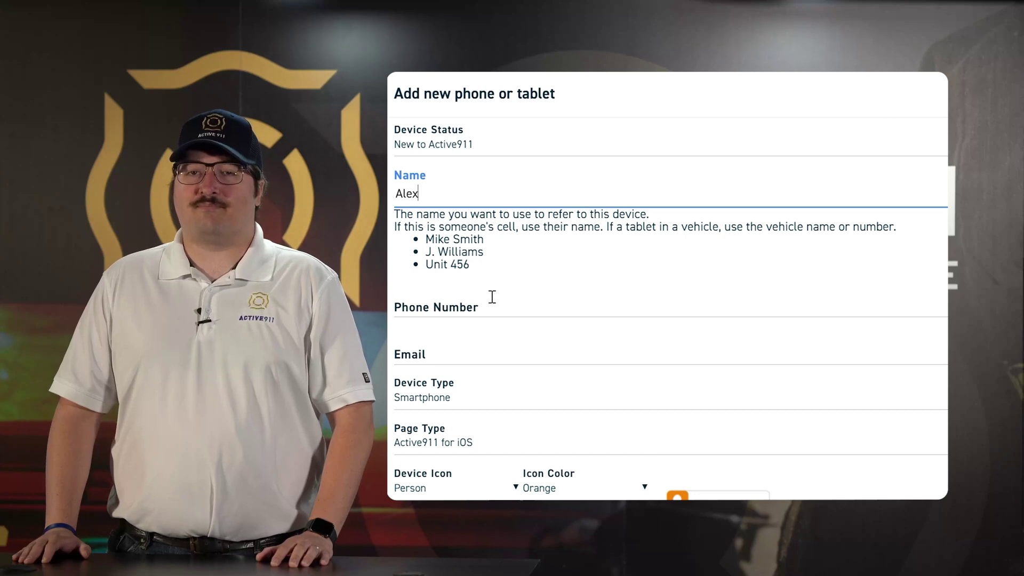
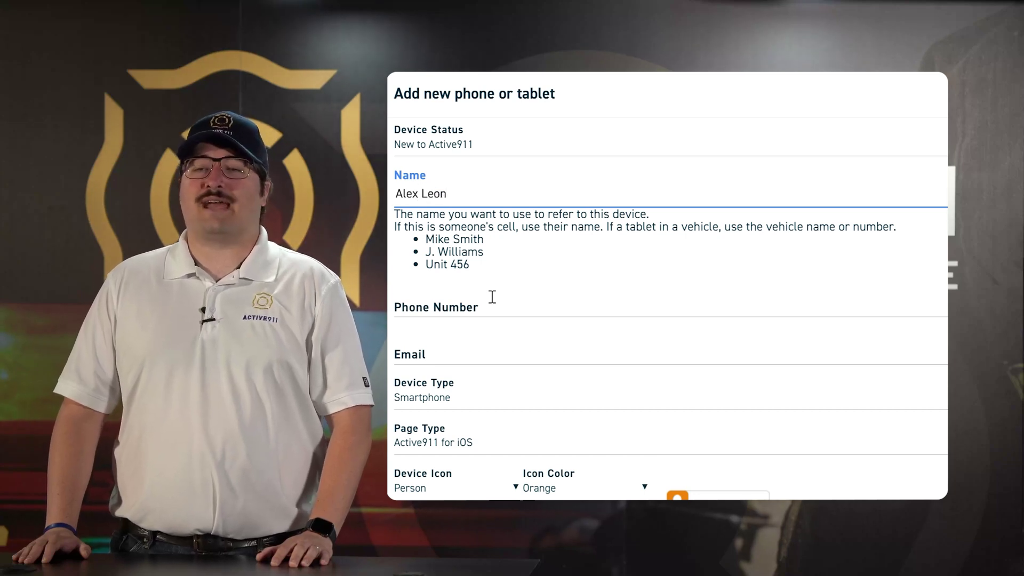
left_click(480, 328)
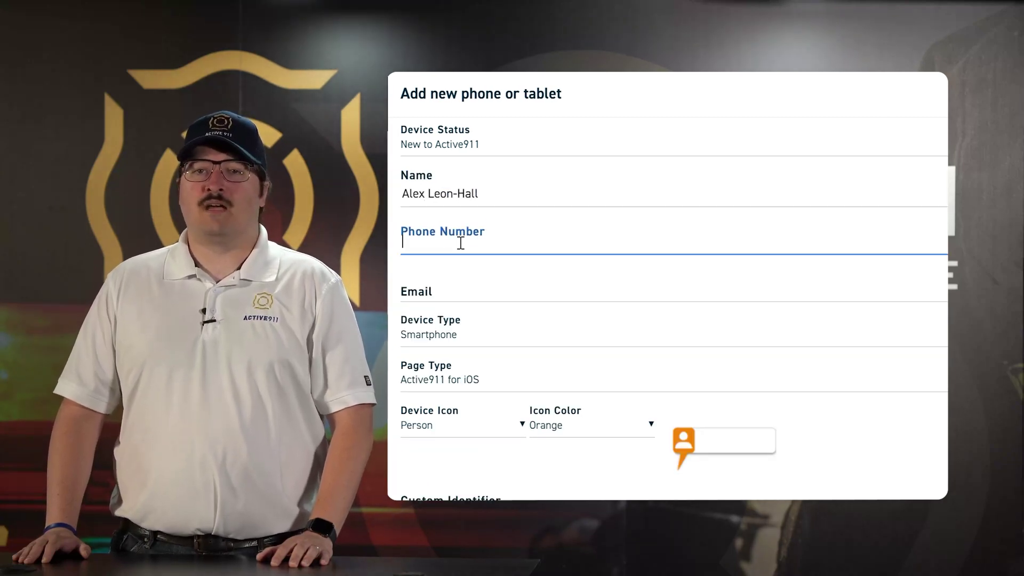
type("41")
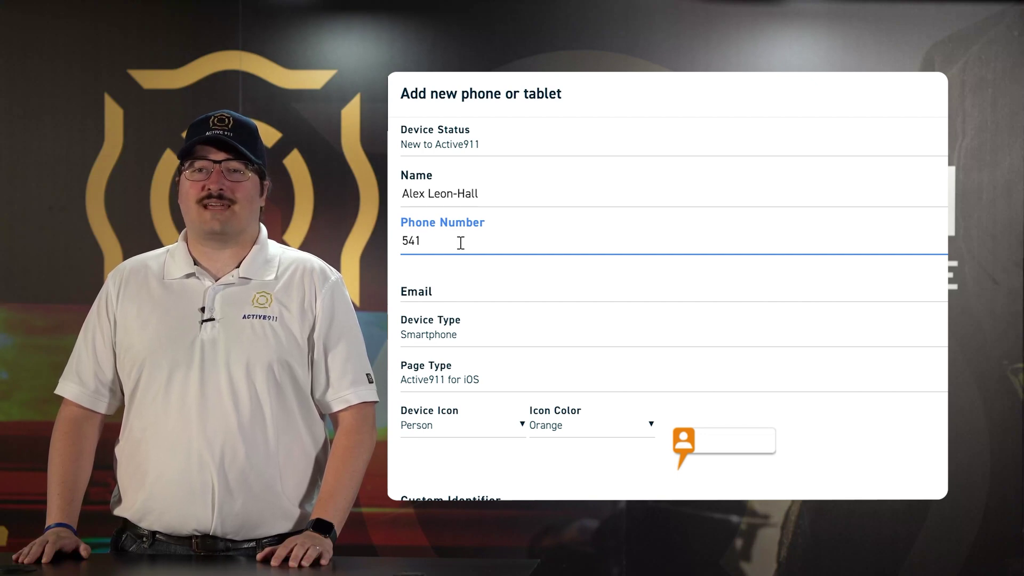
type("223799")
left_click(438, 291)
type("Sup")
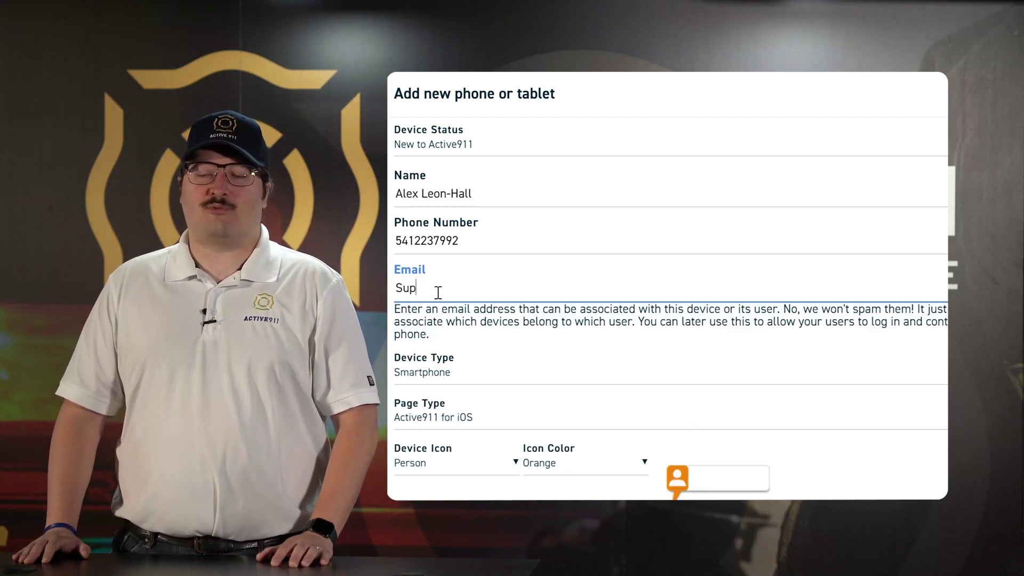
type("m")
left_click(476, 337)
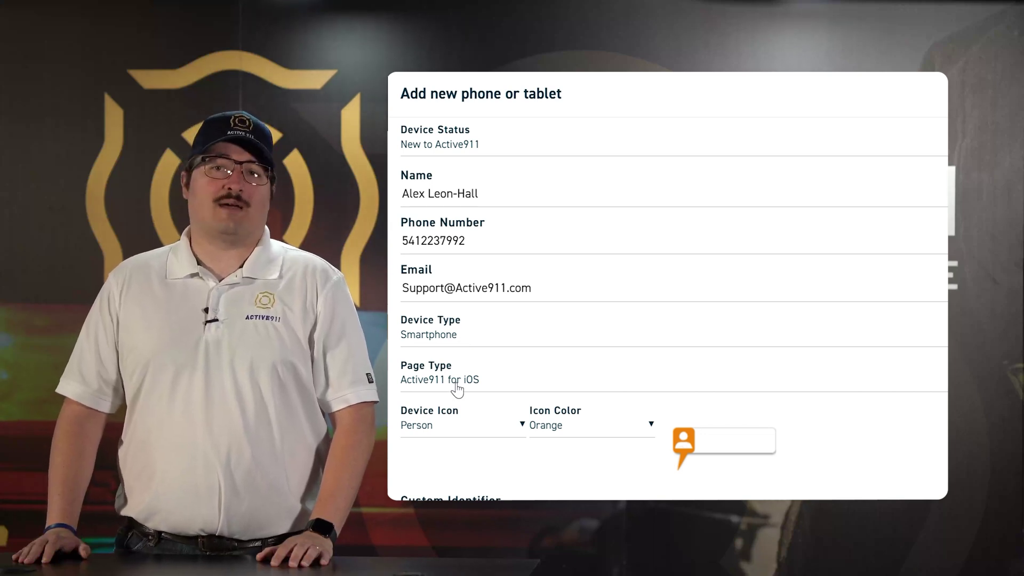
left_click(480, 334)
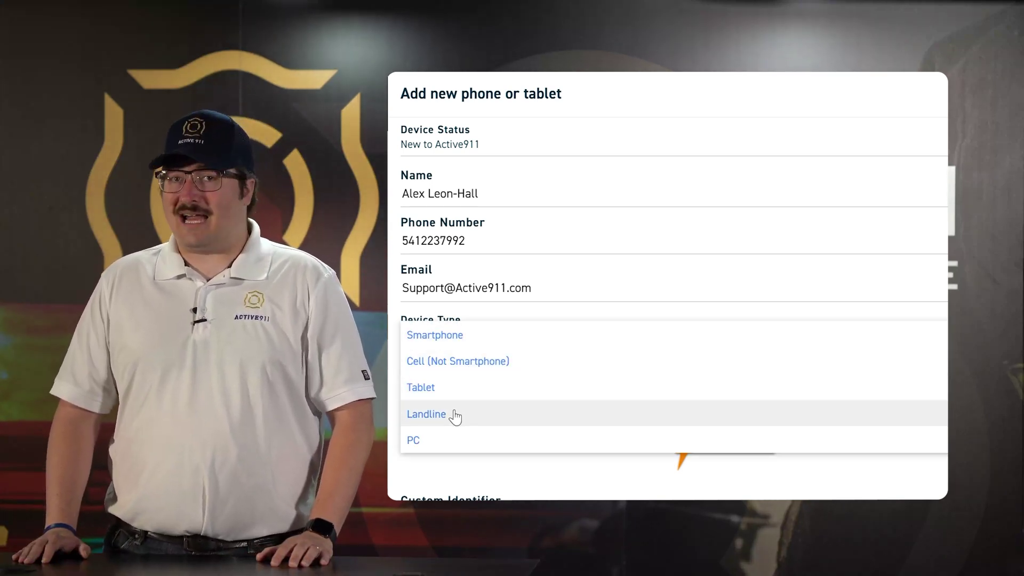
- Keep Smartphone as the device type and set page type to Active911 for iOS
left_click(448, 444)
left_click(447, 376)
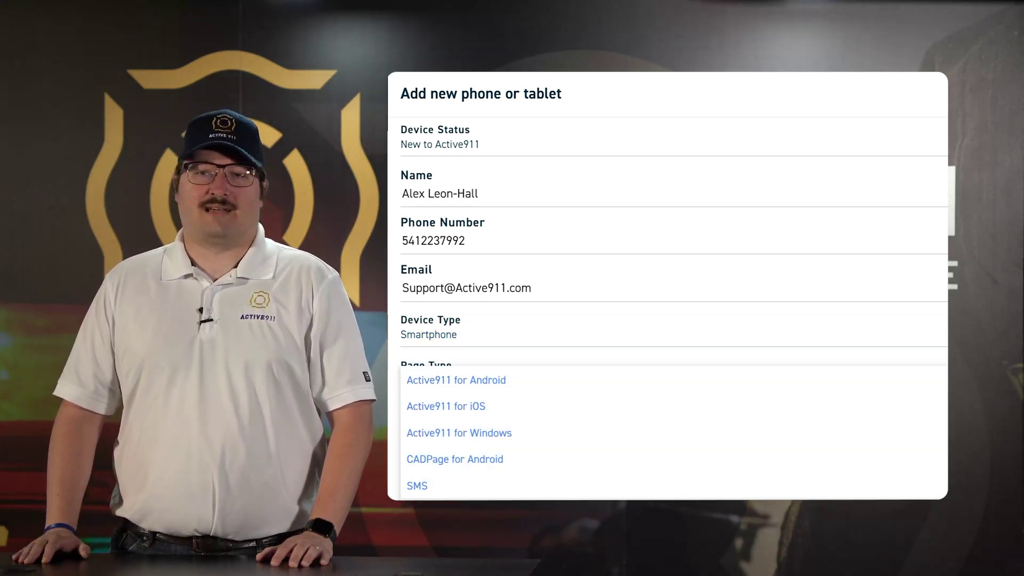
left_click(446, 406)
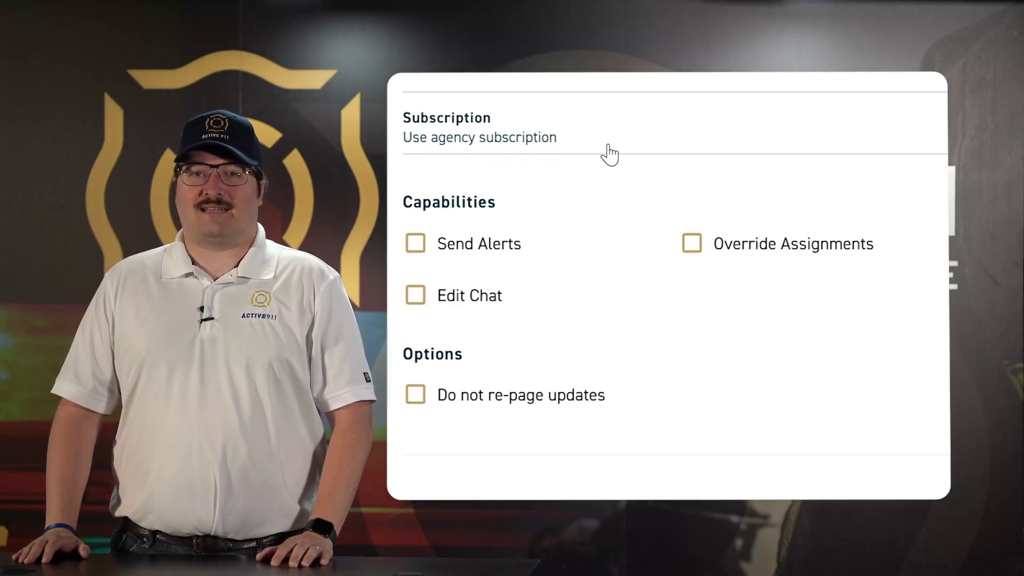
- Set the device's Subscription to 'Use agency subscription'
left_click(610, 152)
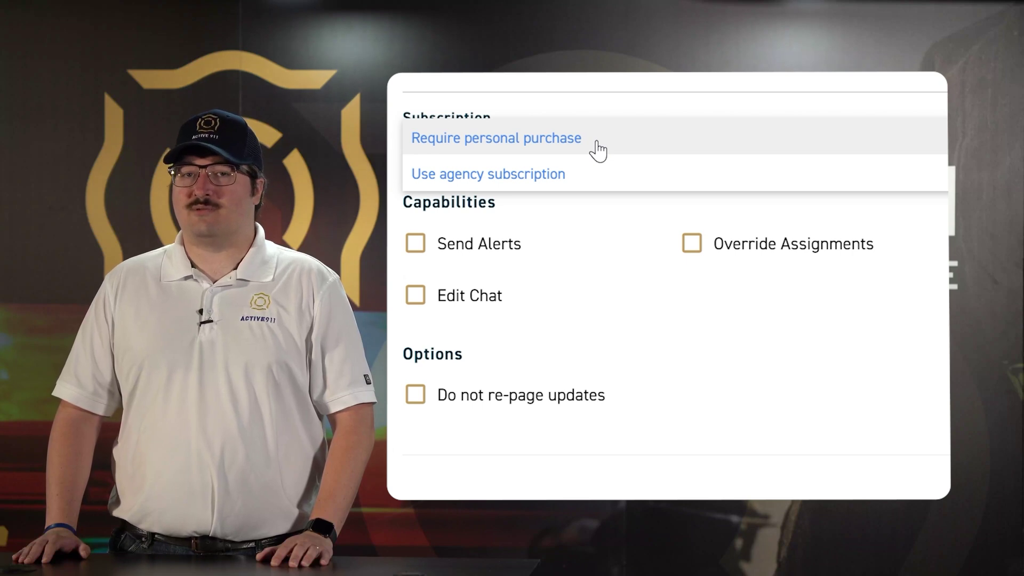
left_click(595, 180)
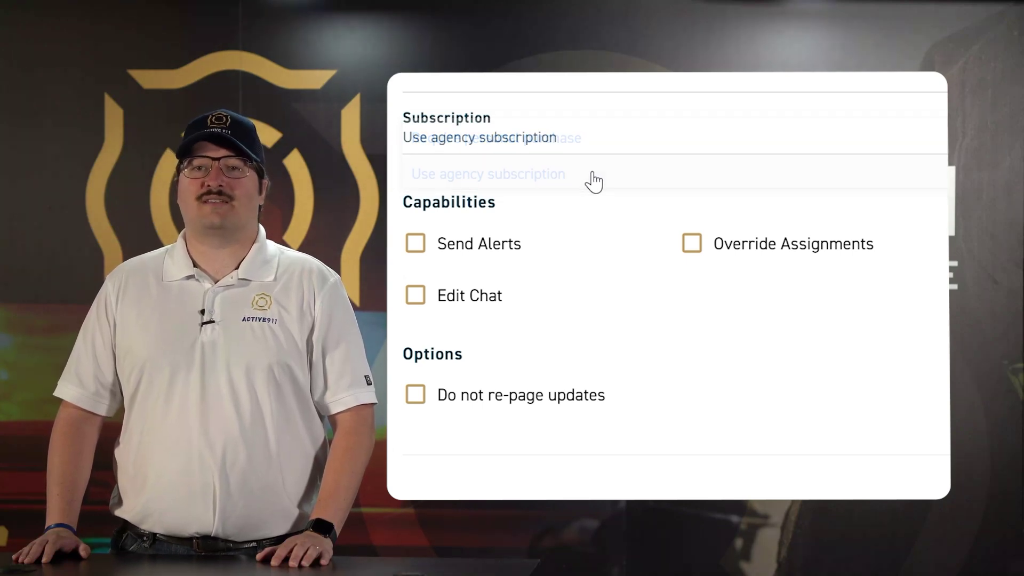